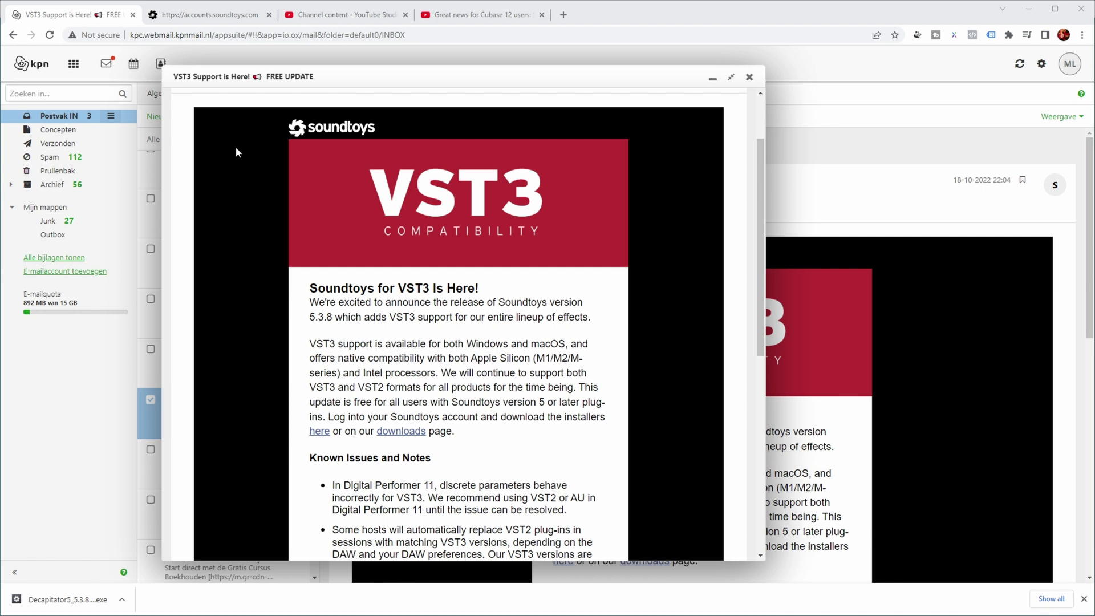
Highlight the VST3 heading, 5.3.8 announcement, VST3 paragraph and the Digital Performer 11 known issue.
left_click_drag(310, 288, 395, 288)
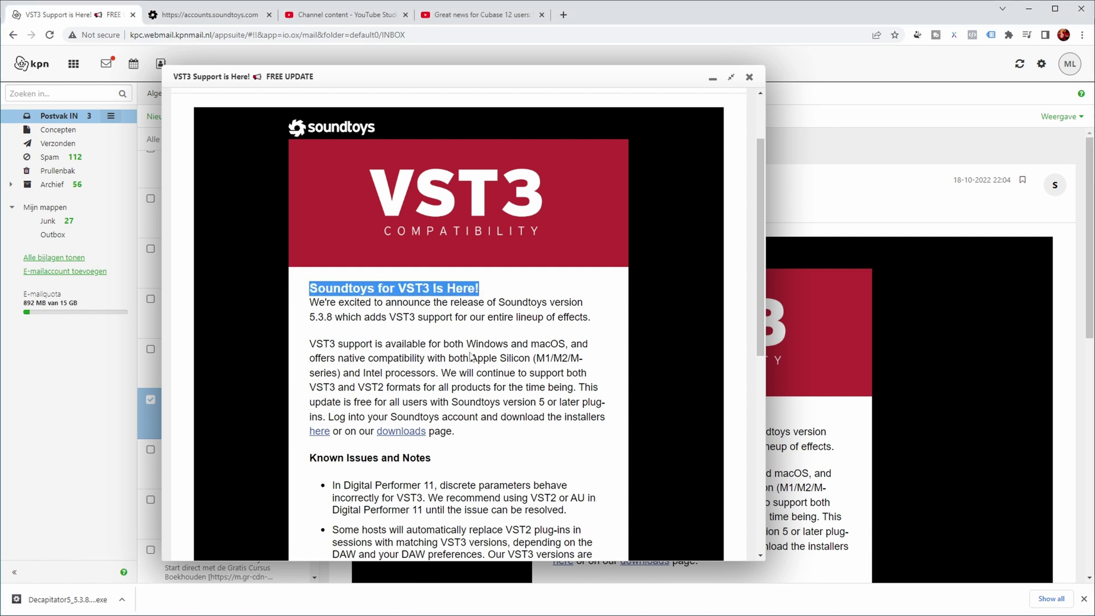
left_click_drag(312, 302, 630, 329)
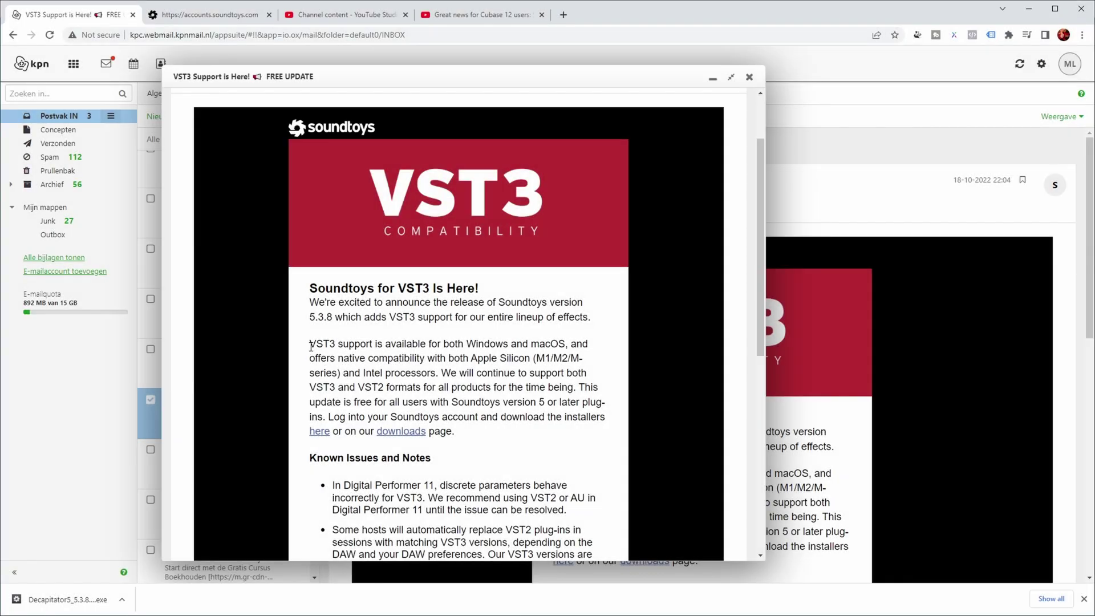
left_click_drag(311, 345, 455, 435)
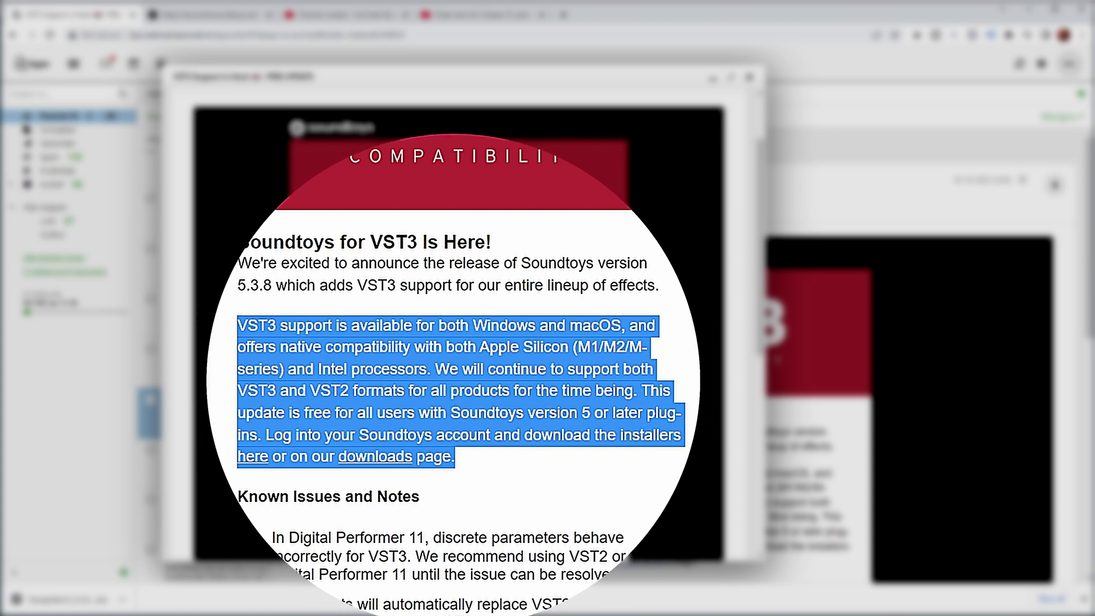
scroll(740, 396, "down", 3)
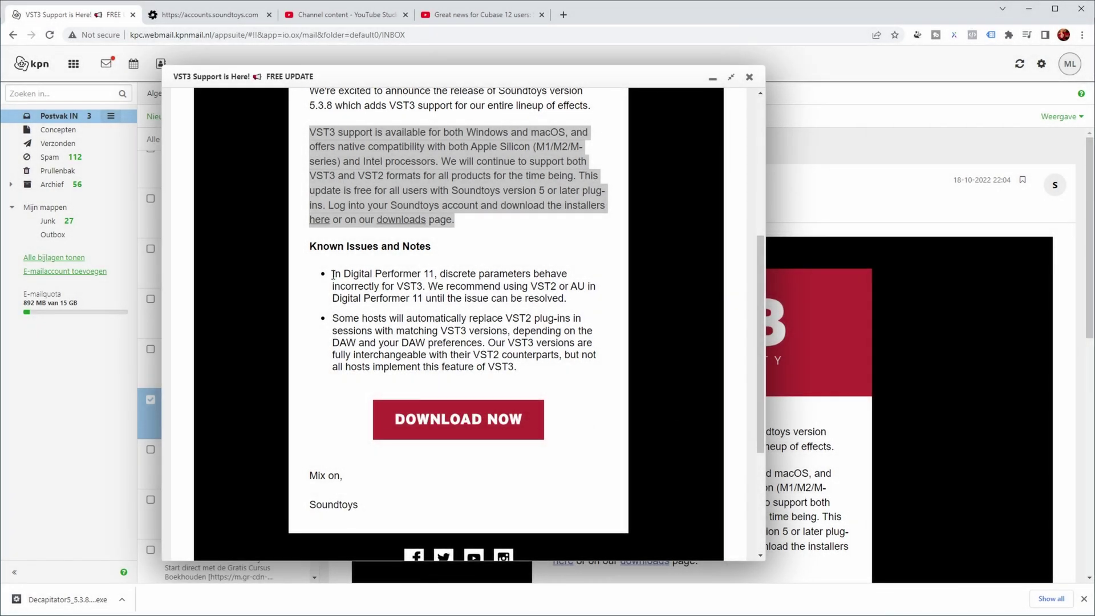
left_click_drag(333, 274, 590, 394)
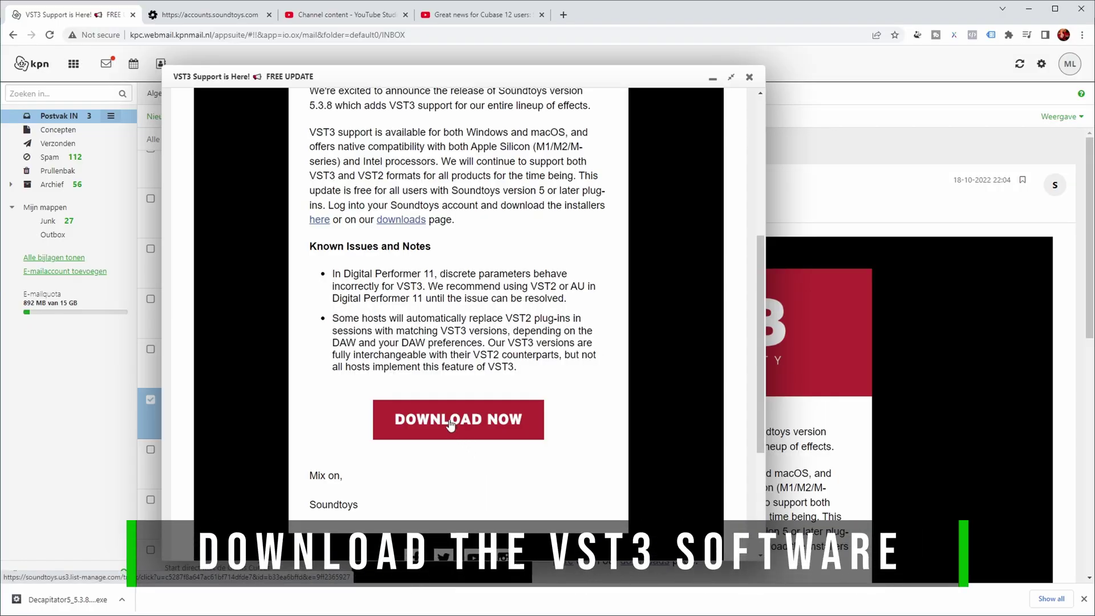
Open the Soundtoys account products page, then go back to the Cubase project.
left_click(209, 22)
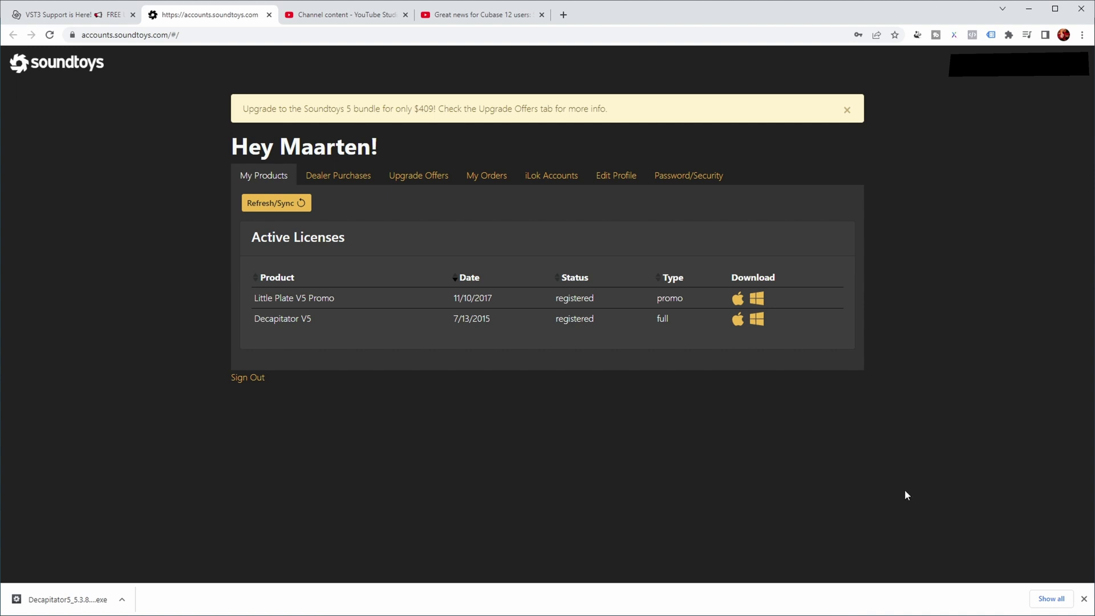
left_click(1027, 10)
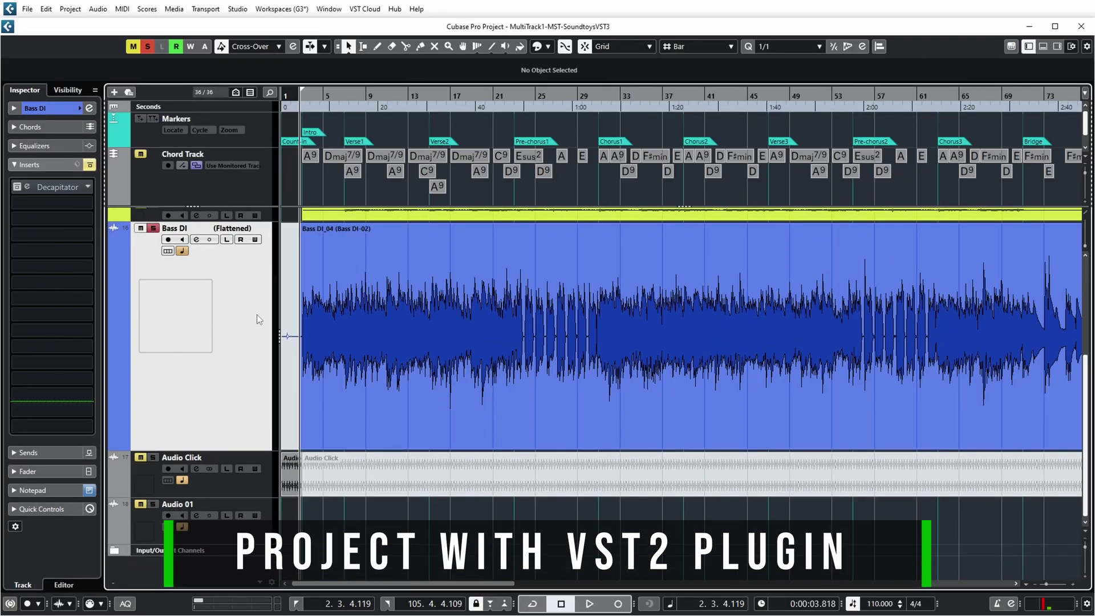
Play the bass and activate the Decapitator insert on Bass DI.
key("space")
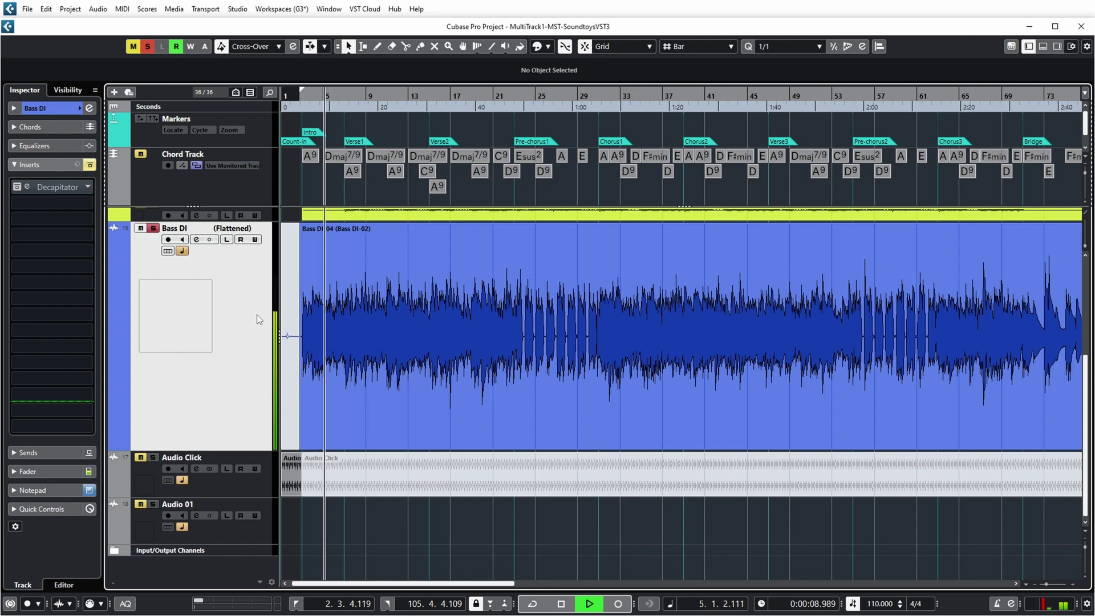
key("space")
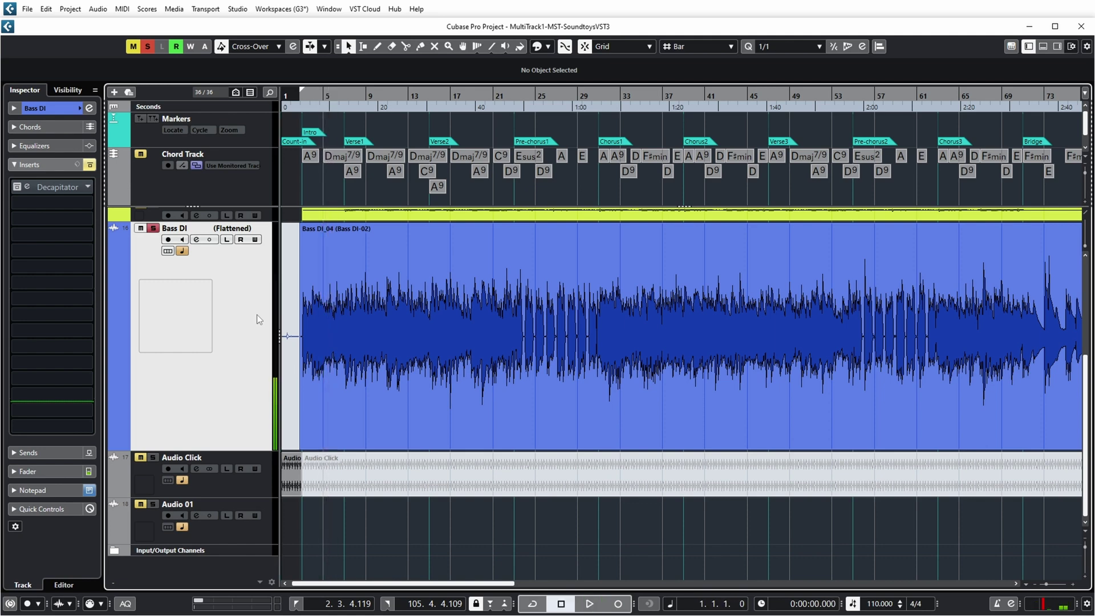
left_click(30, 190)
key("space")
Open the Decapitator editor and confirm its version reads 5.3.7.
left_click(27, 186)
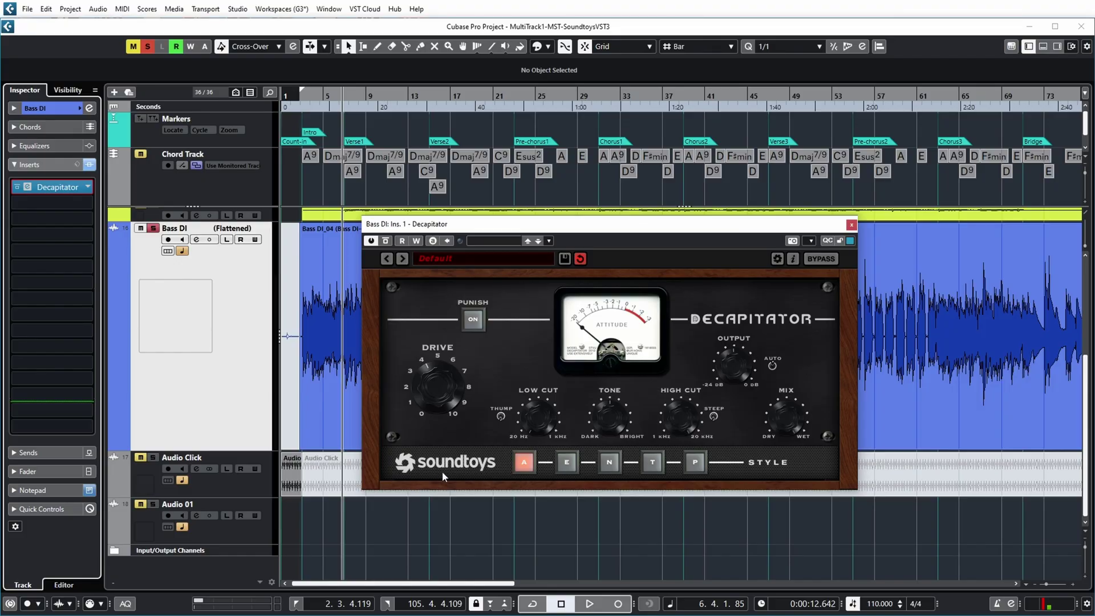
left_click(449, 462)
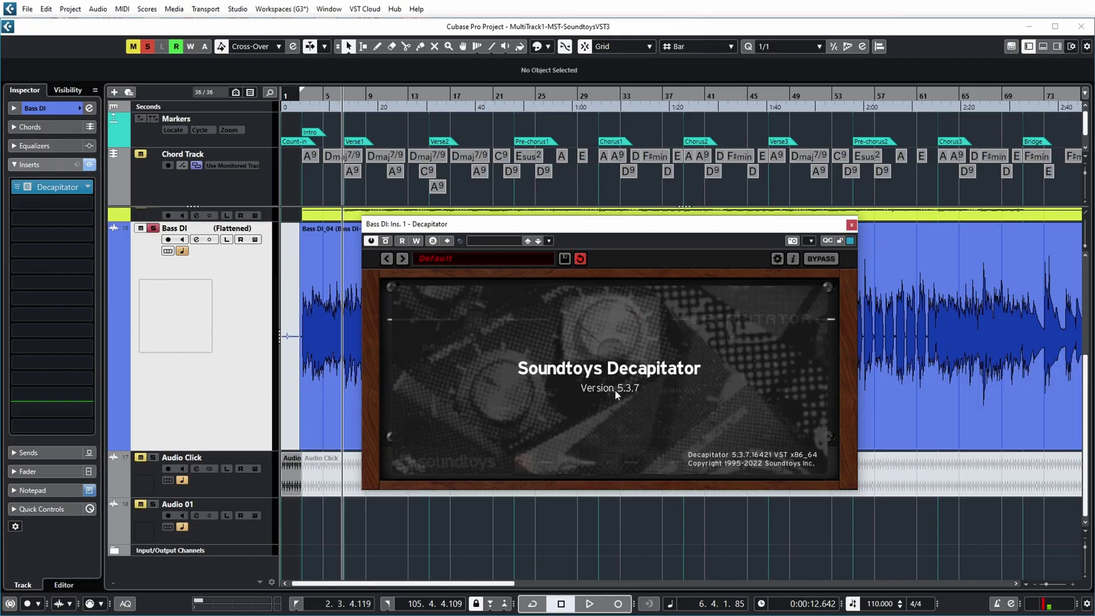
left_click(685, 386)
left_click(237, 9)
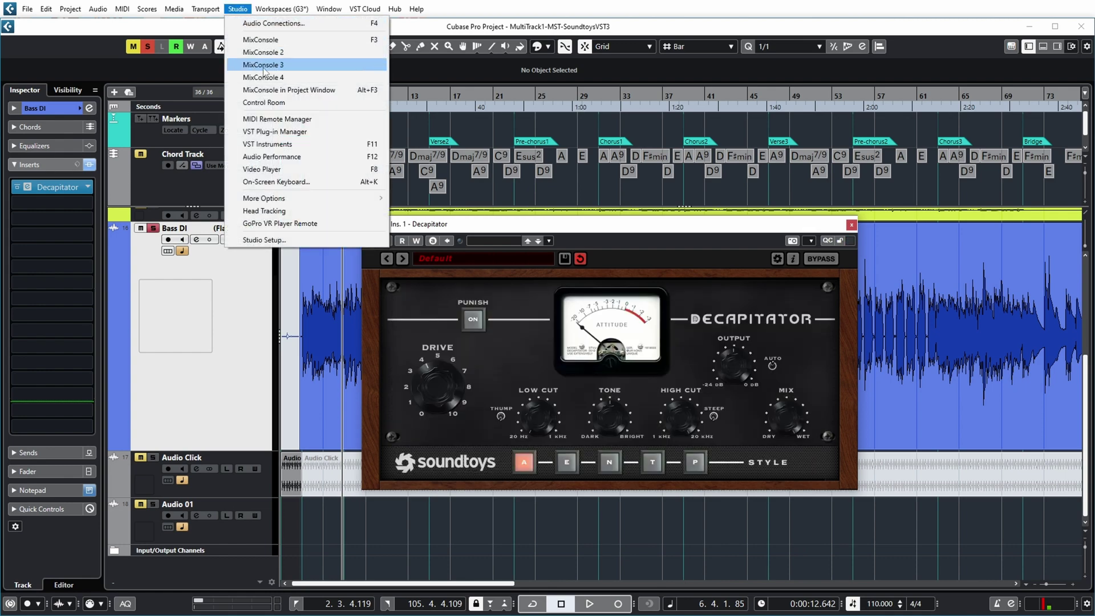
Search the VST Plug-in Manager for 'deca' and select Decapitator to view its information.
left_click(275, 131)
type("d")
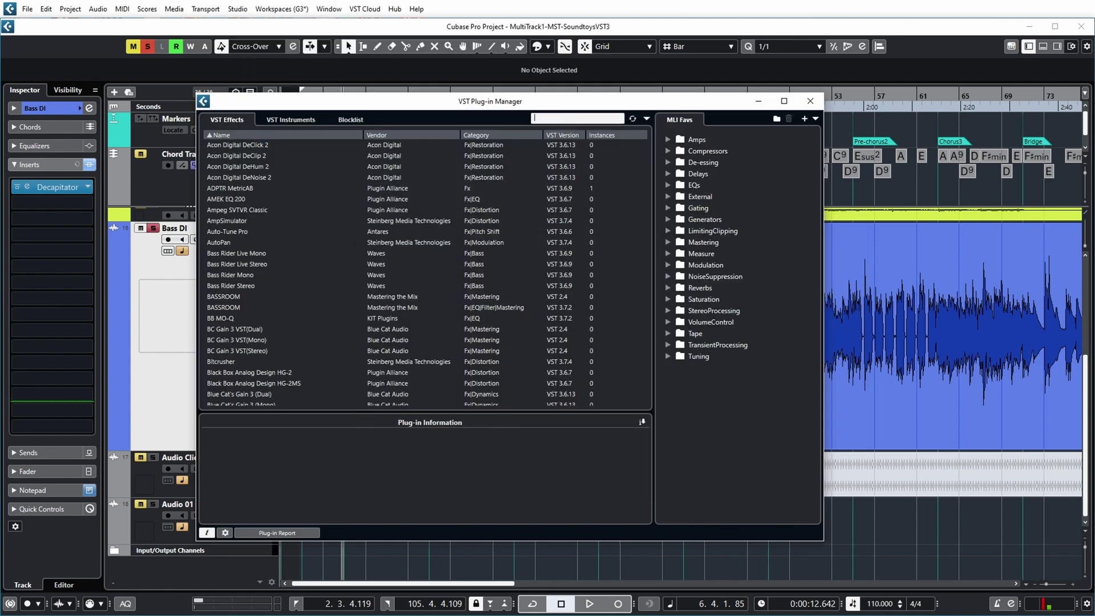
type("ecap")
left_click(502, 145)
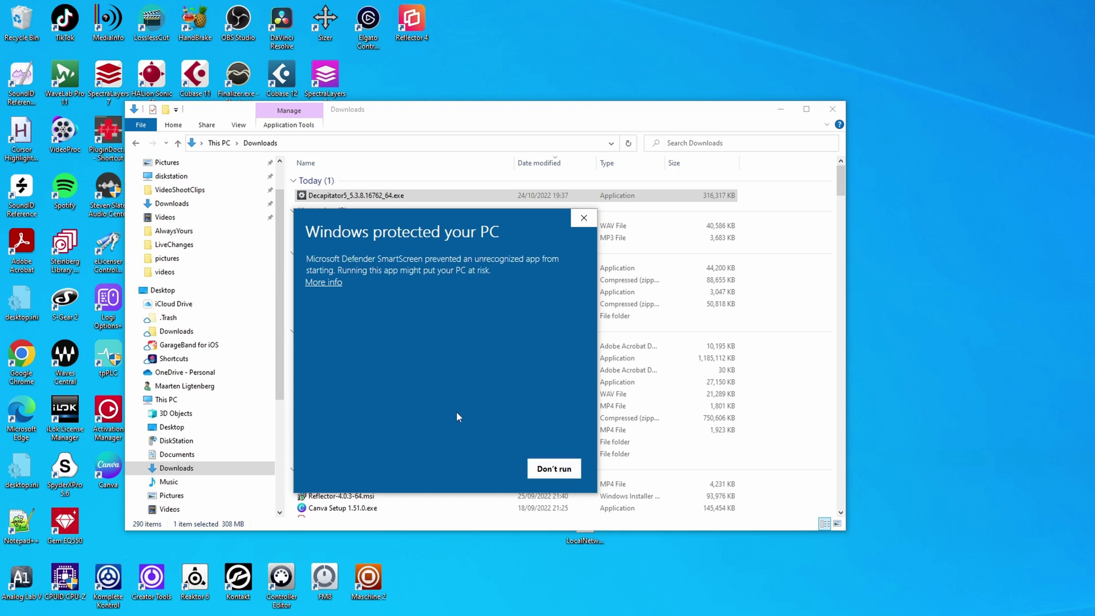
Get past the SmartScreen warning with More info and Run anyway.
left_click(318, 284)
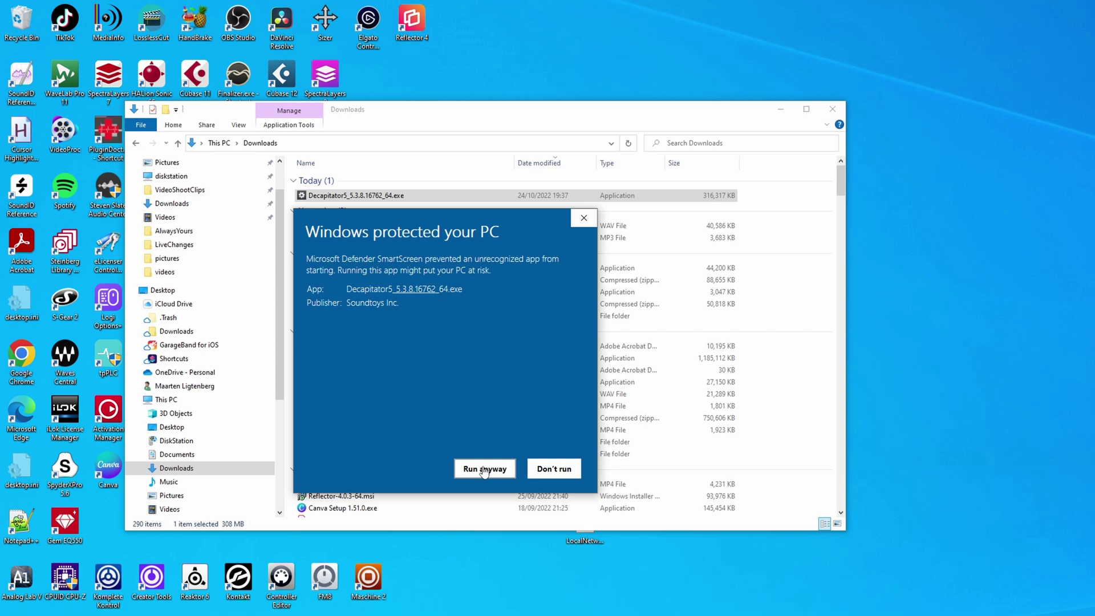
left_click(484, 469)
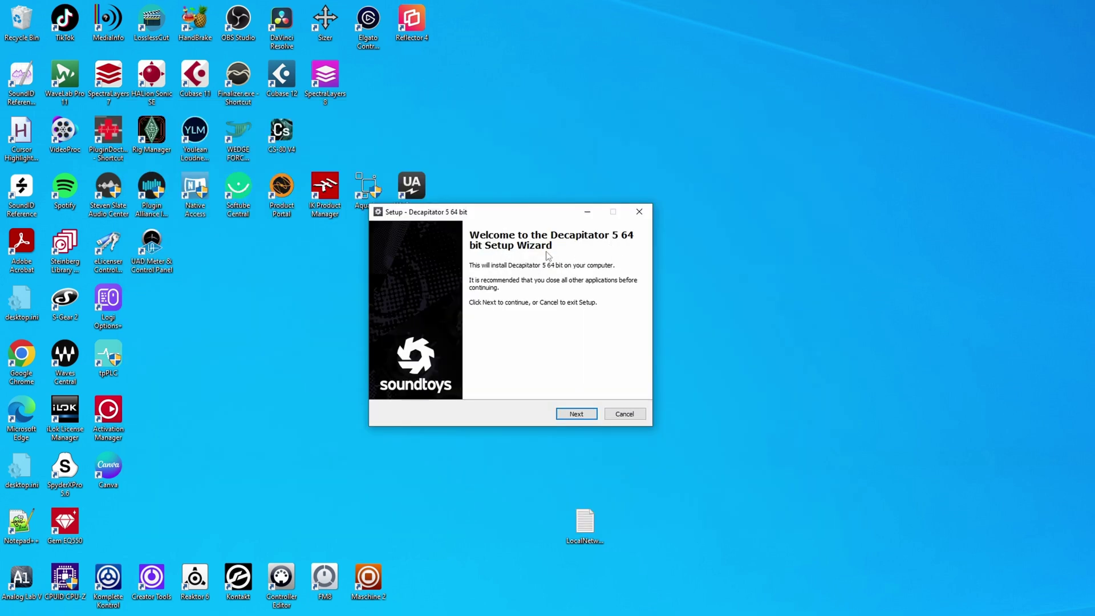
Advance Decapitator 5 Setup past the welcome, licence, information and default VST folder pages.
left_click(598, 417)
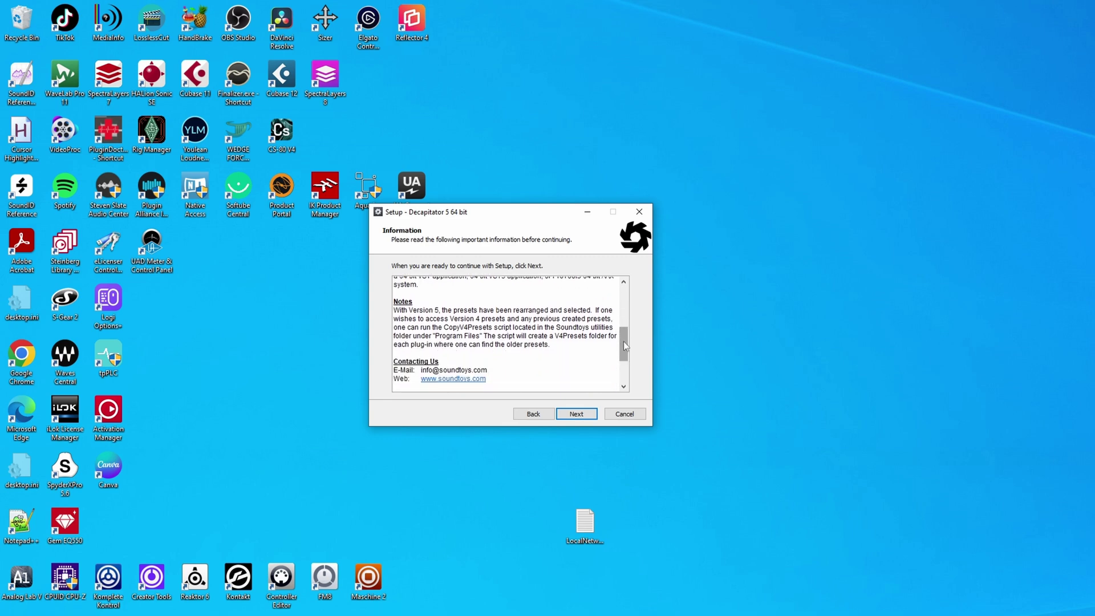
left_click_drag(625, 346, 624, 359)
left_click(575, 414)
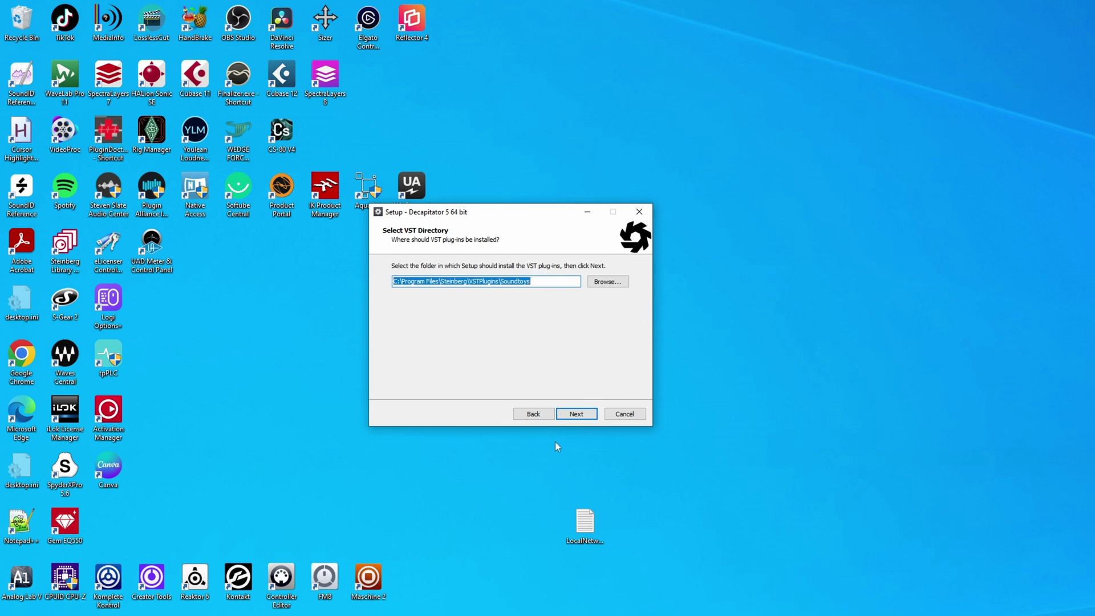
left_click(577, 414)
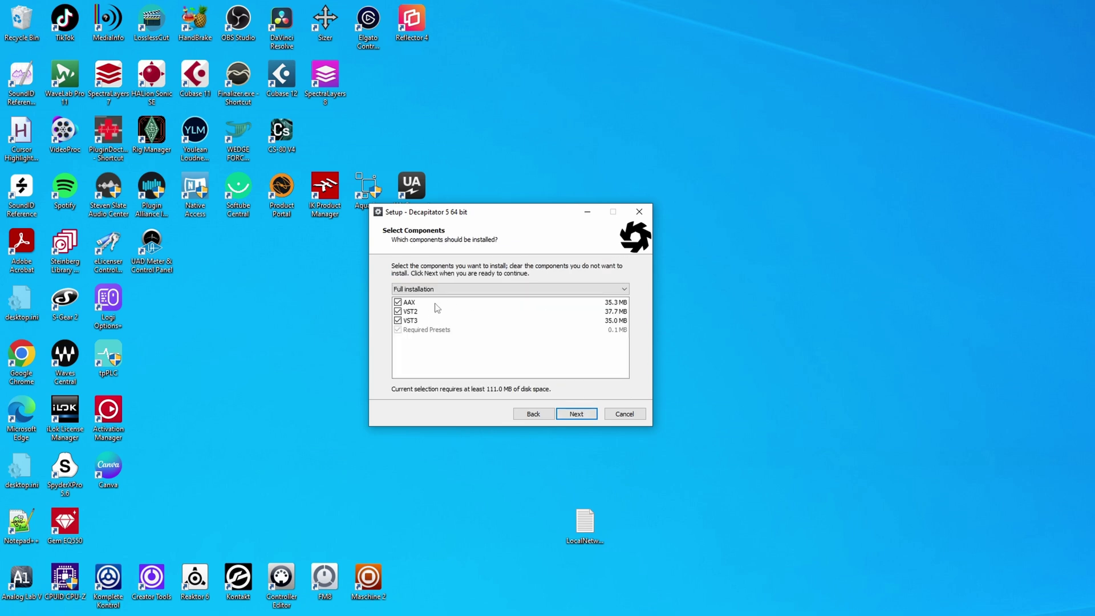
Untick AAX and VST2 so only the VST3 component is installed.
left_click(397, 312)
left_click(398, 308)
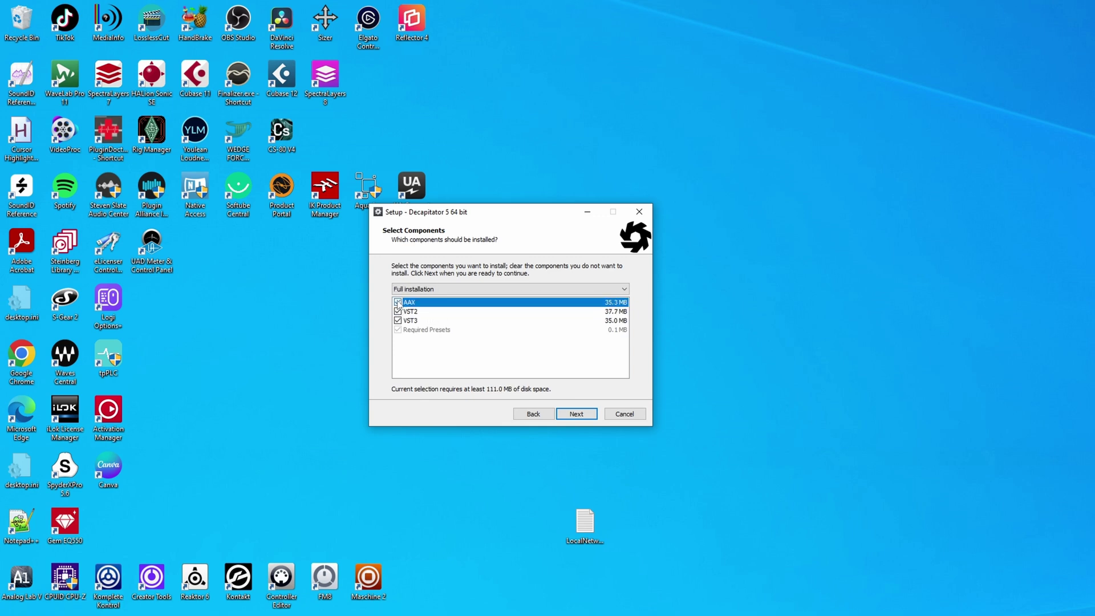
left_click(398, 302)
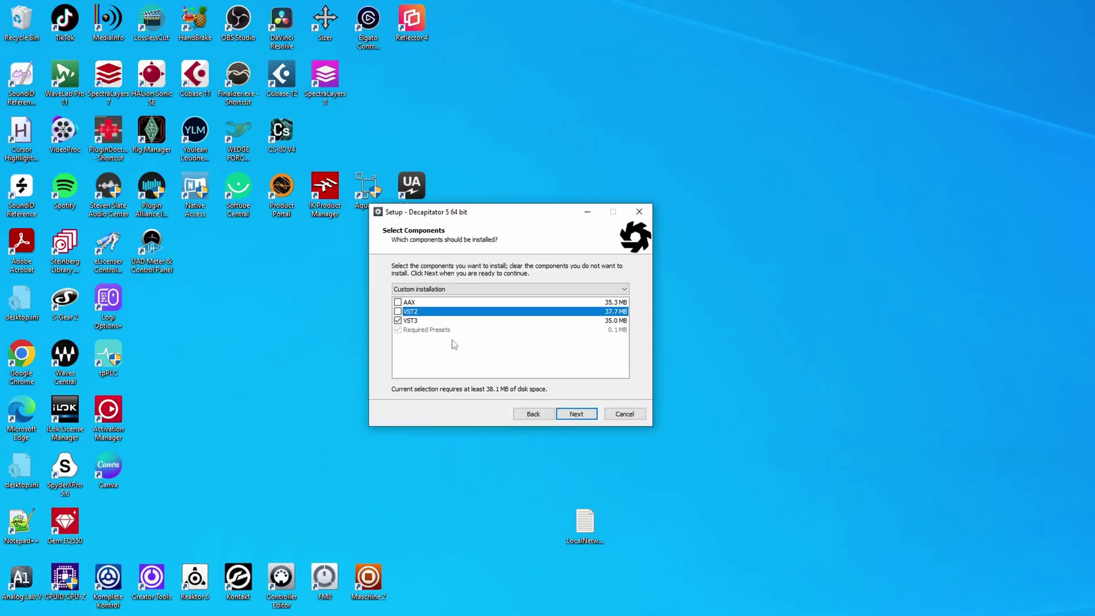
left_click(575, 415)
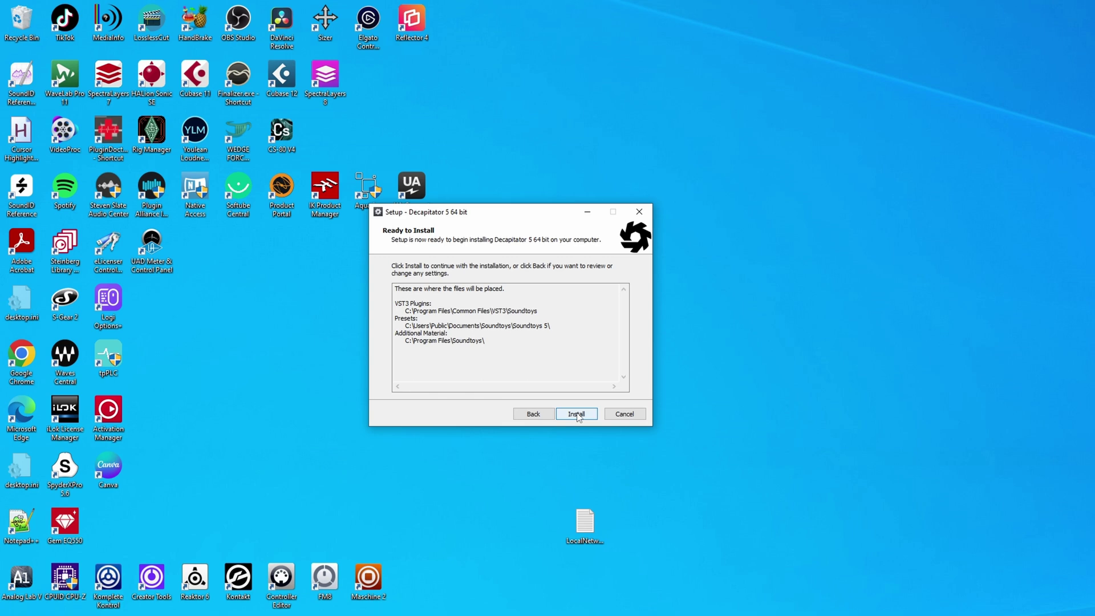
Install Decapitator 5 without the iLok License Manager and close the wizard.
left_click(577, 415)
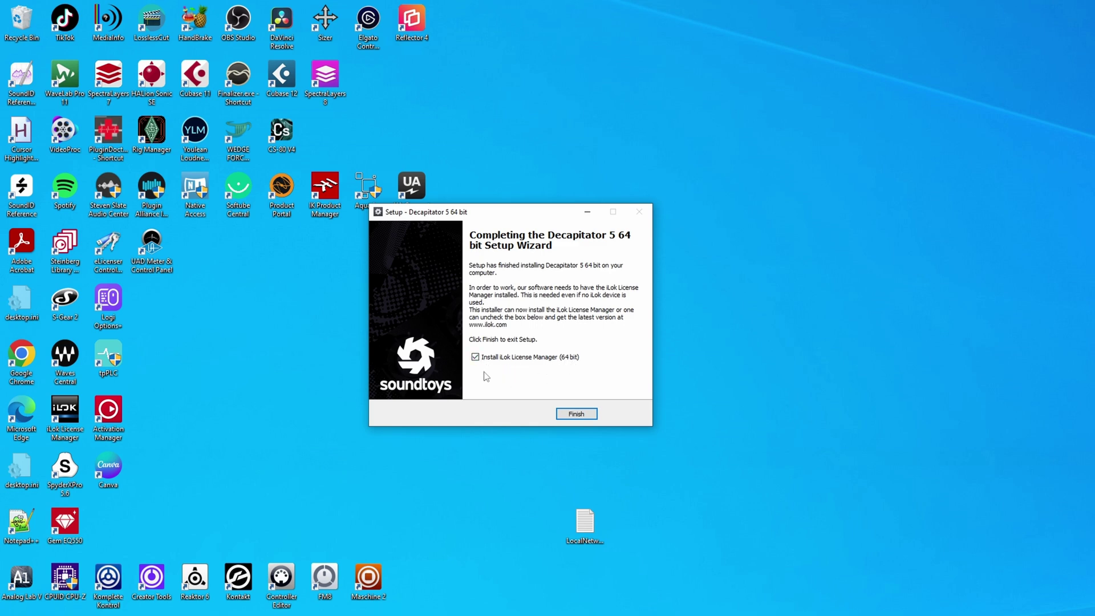
left_click(475, 357)
left_click(575, 414)
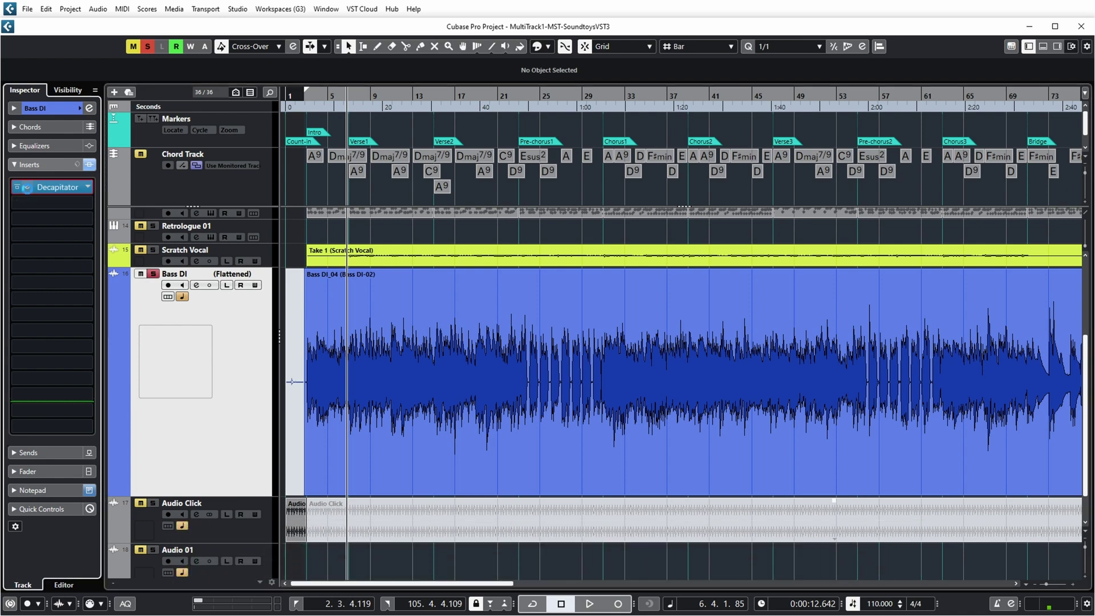
Open the Decapitator editor on Bass DI, now showing version 5.3.8.
left_click(26, 187)
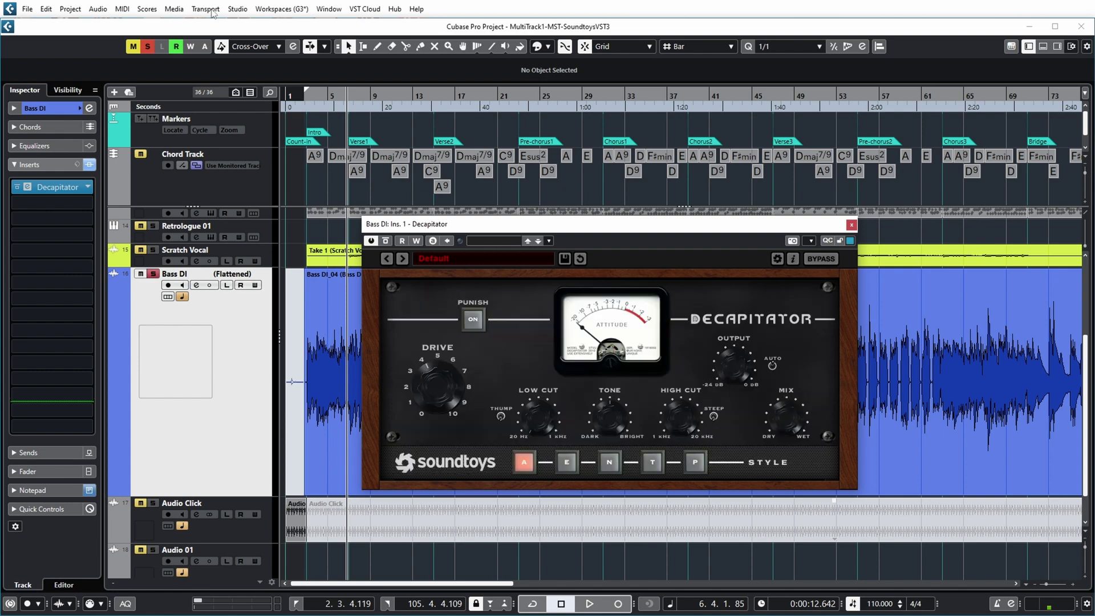
Search the VST Plug-in Manager for 'decap' and check the Decapitator plug-in's details.
left_click(237, 9)
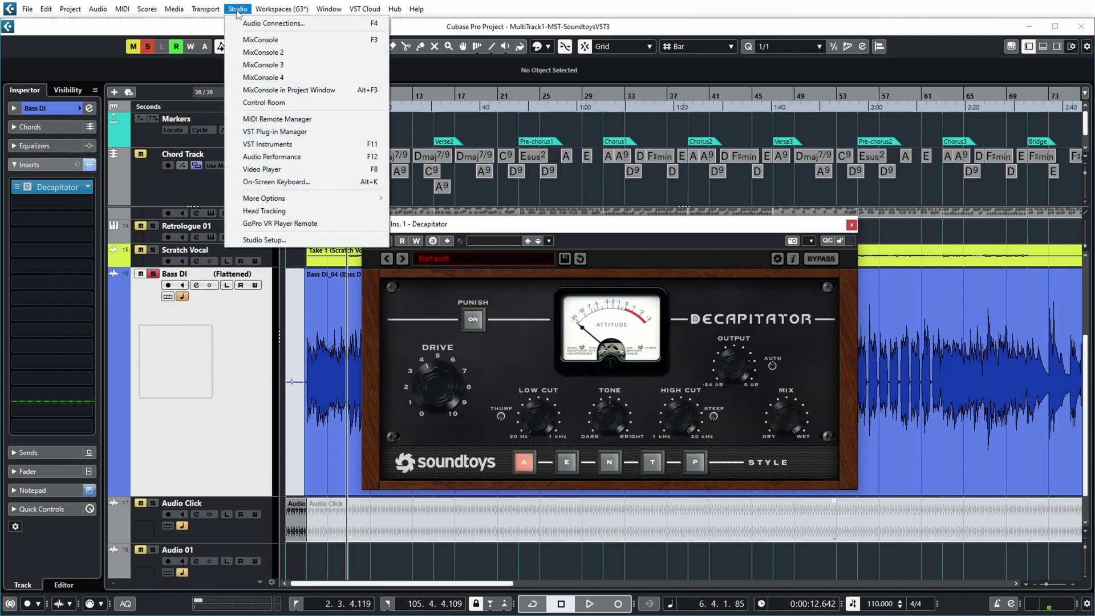
left_click(264, 132)
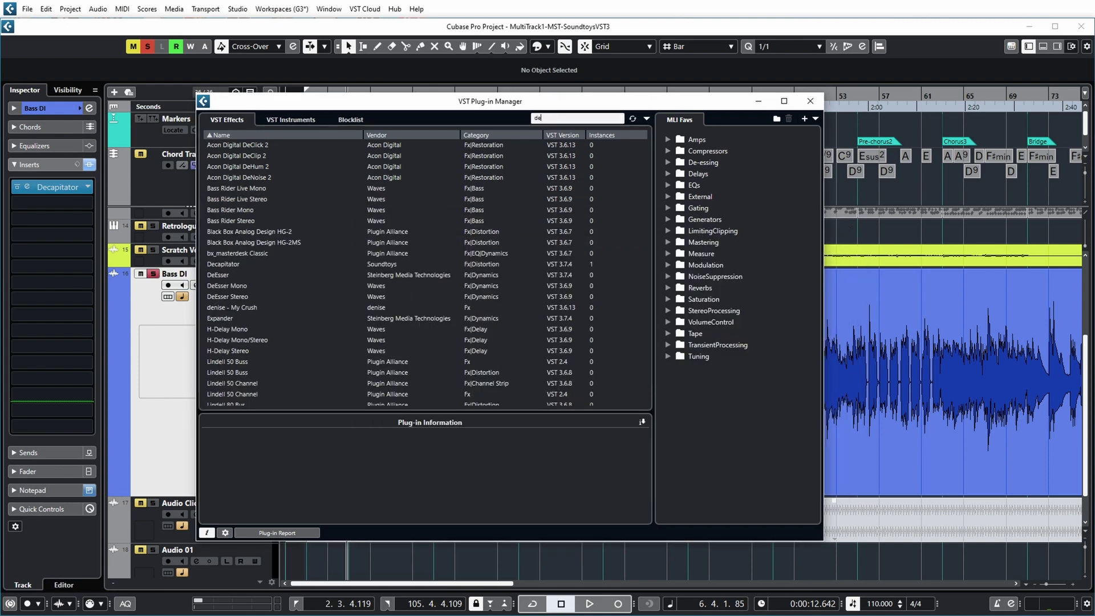
type("decap")
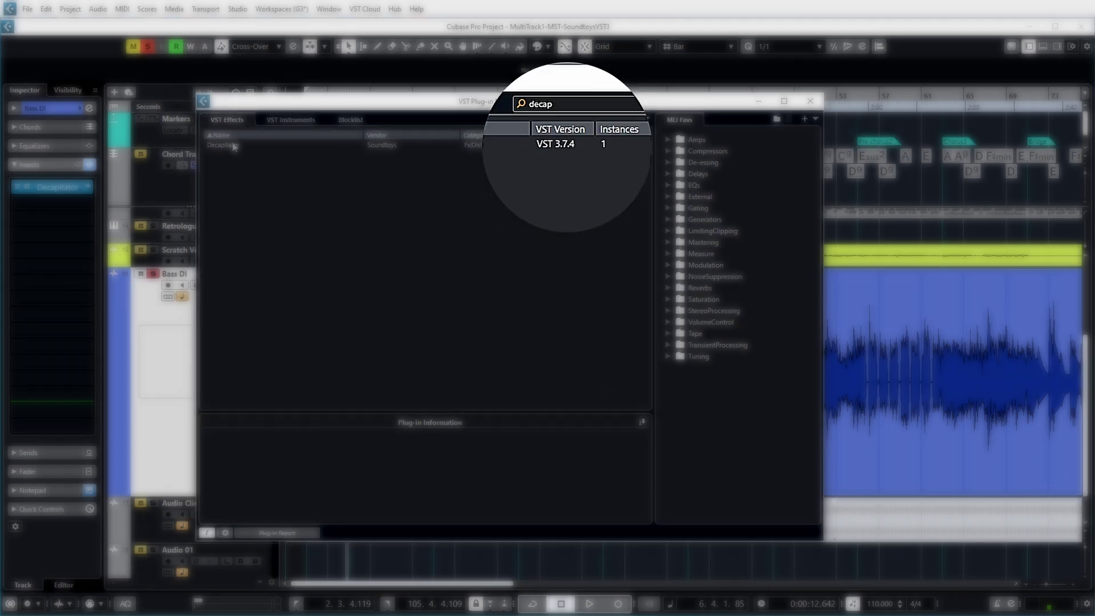
left_click(234, 147)
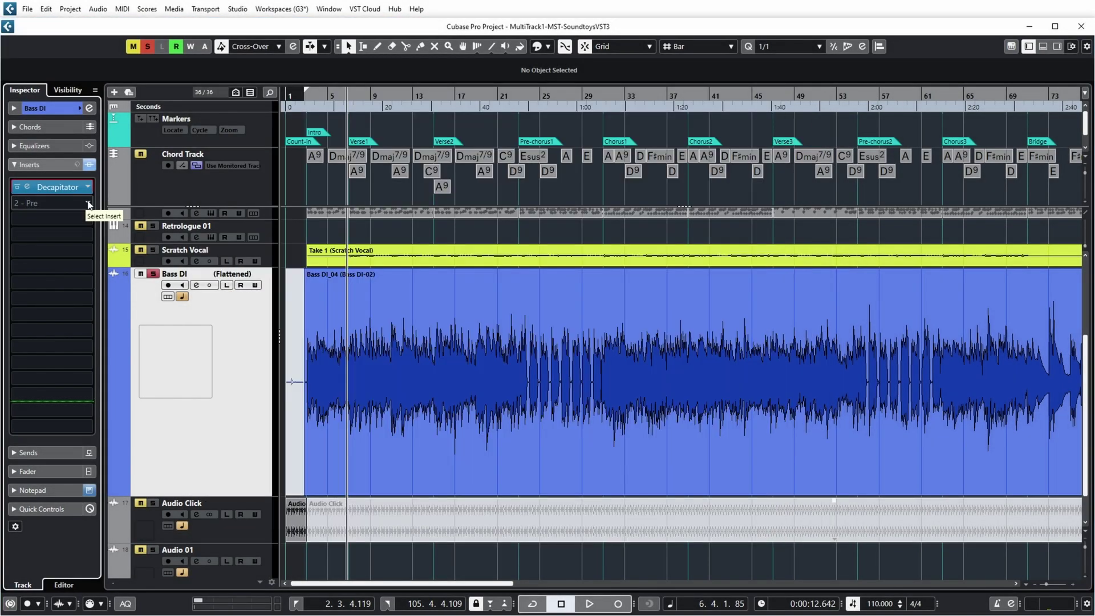
Switch the Bass DI insert's plug-in list to the Default collection and search 'decap'.
left_click(88, 204)
left_click(173, 203)
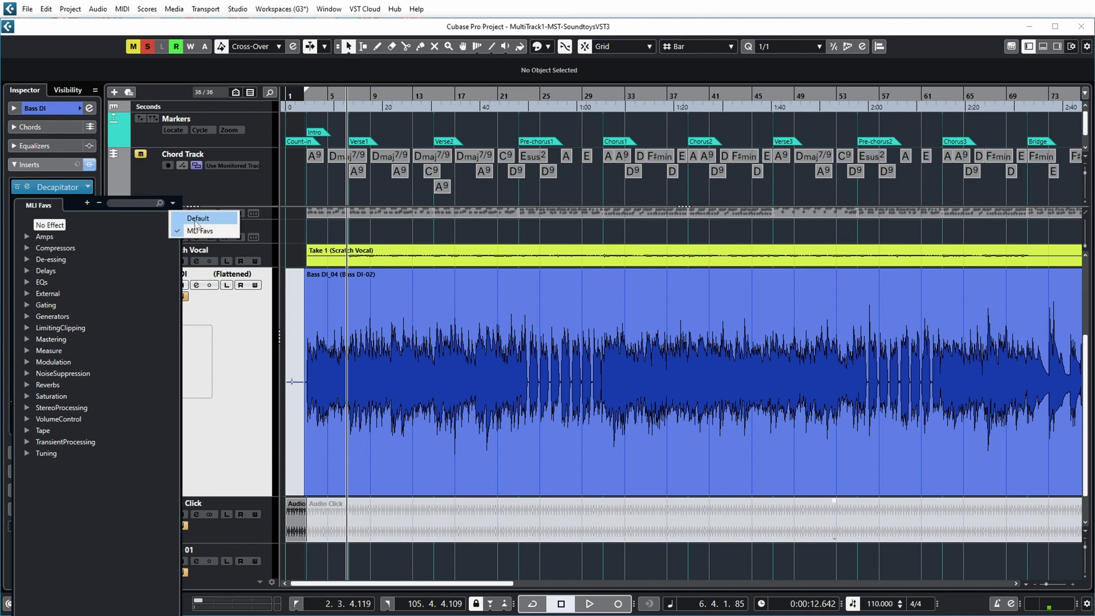
left_click(195, 220)
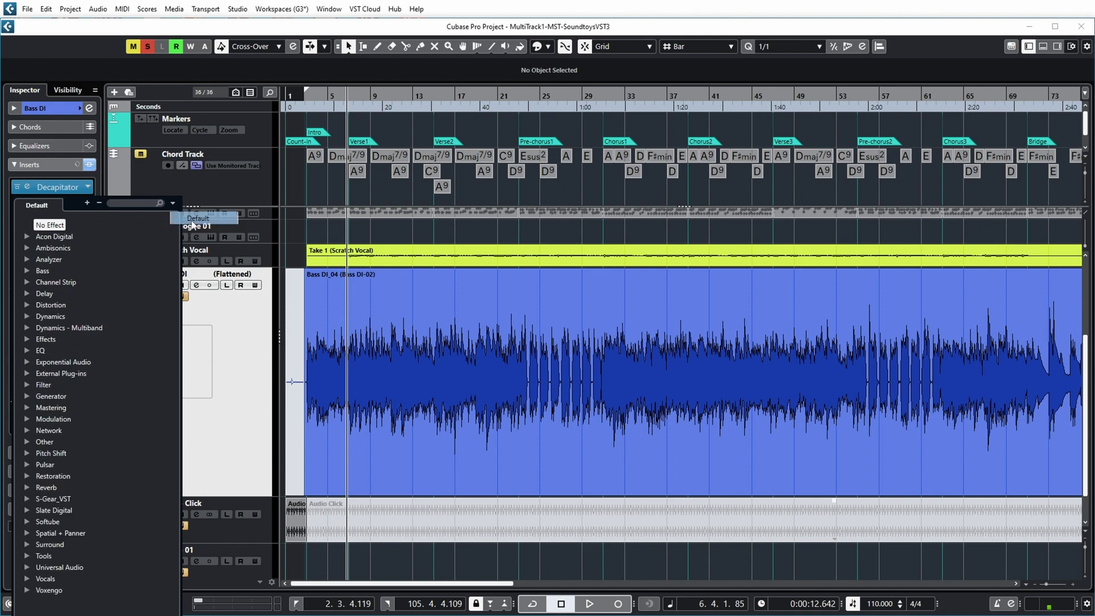
type("decap")
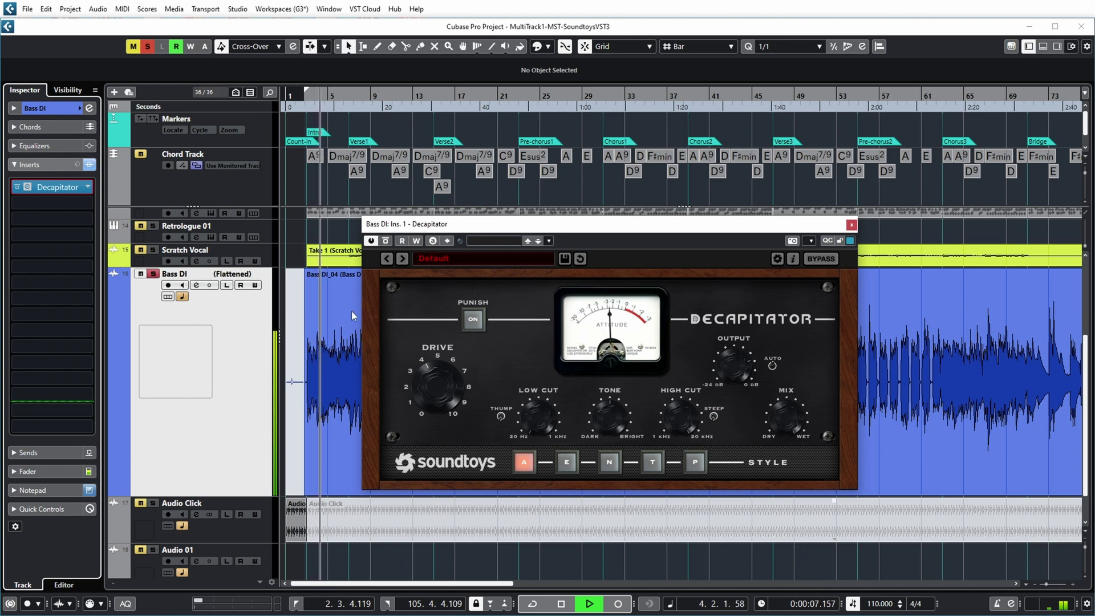
A/B the bass twice with Decapitator bypassed and active, adjust its Output, then stop playback.
left_click(386, 241)
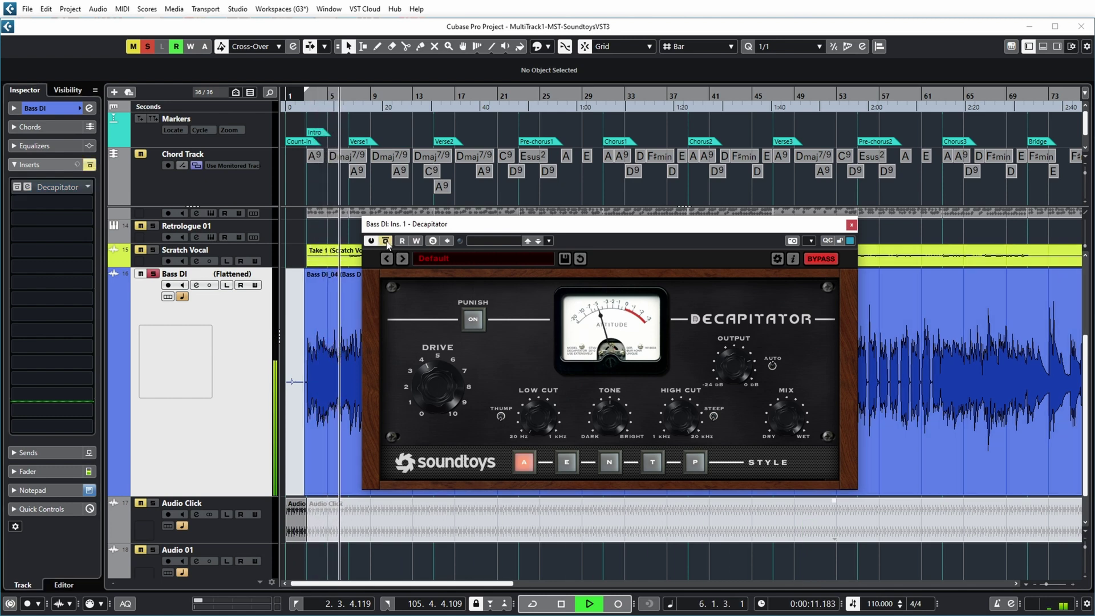
left_click(386, 240)
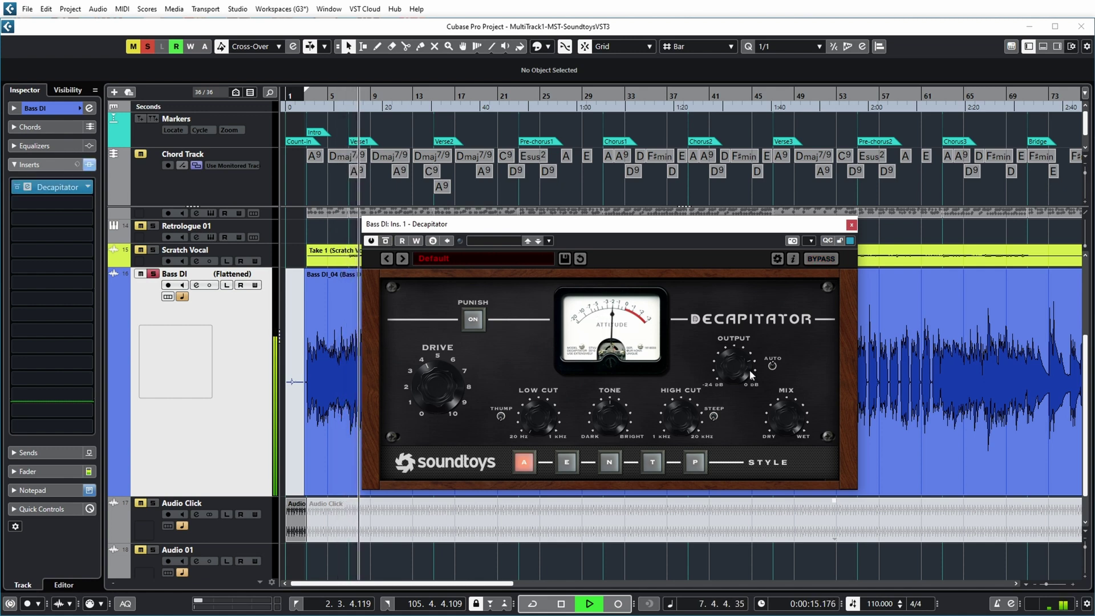
left_click_drag(736, 368, 734, 384)
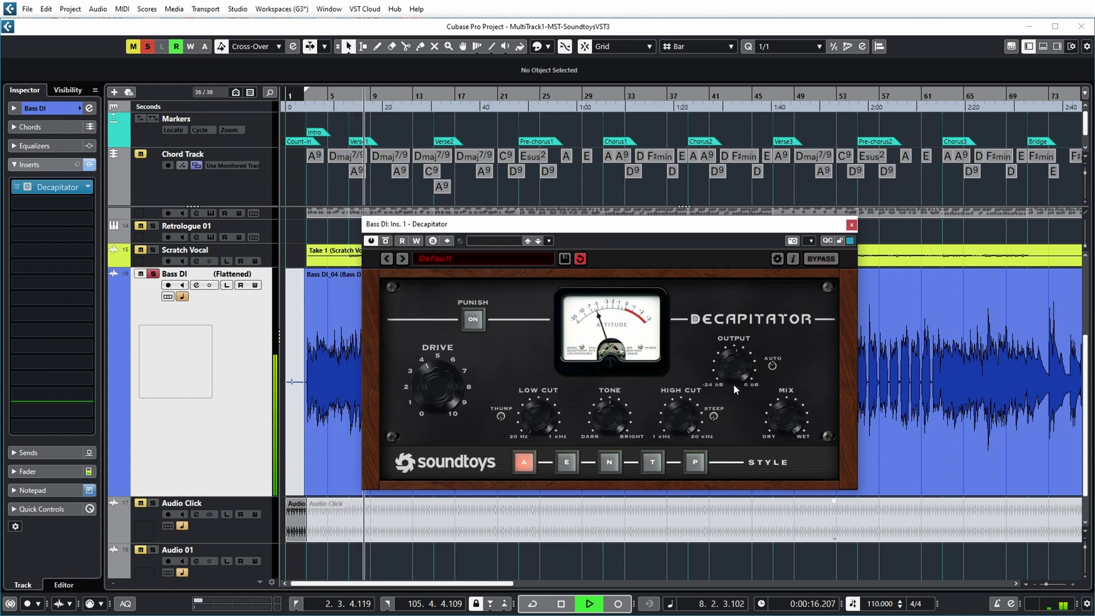
left_click(386, 242)
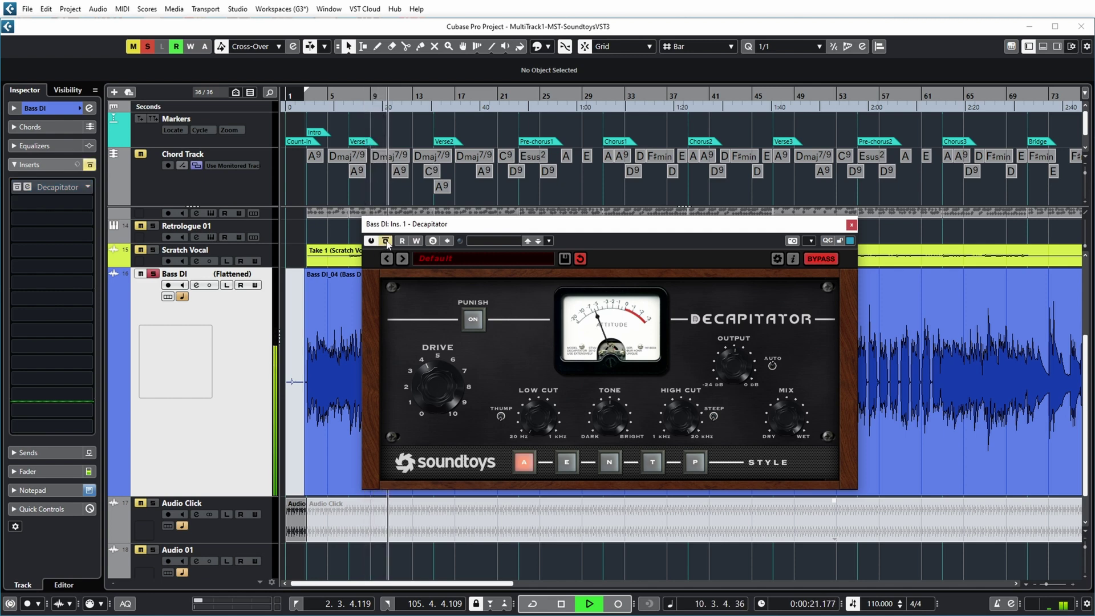
left_click(386, 242)
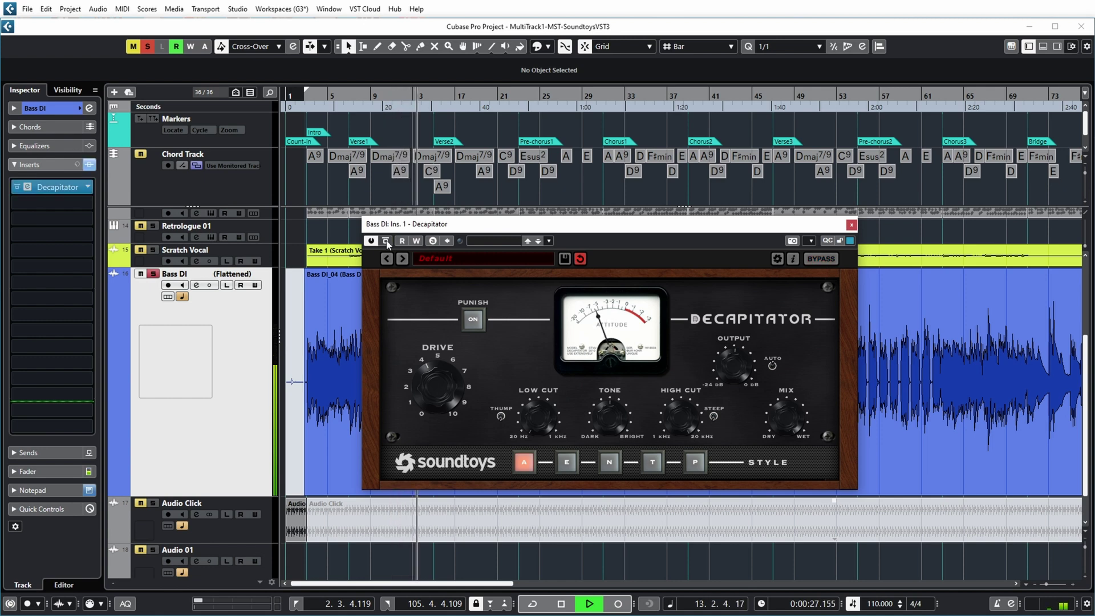
key("space")
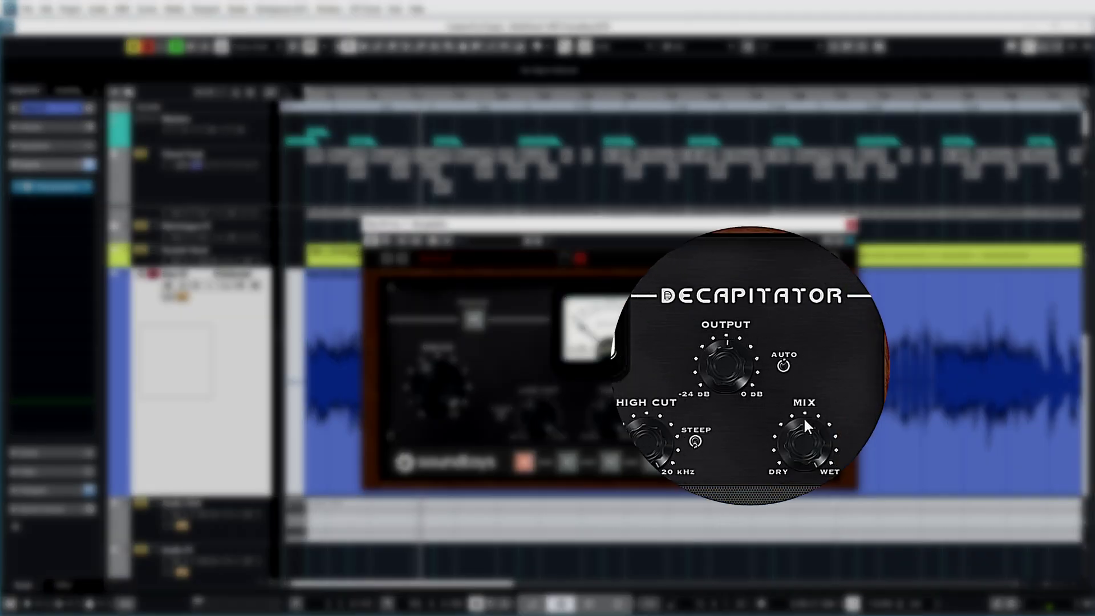
Toggle the AUTO output compensation switch beside Decapitator's Output knob.
left_click(783, 366)
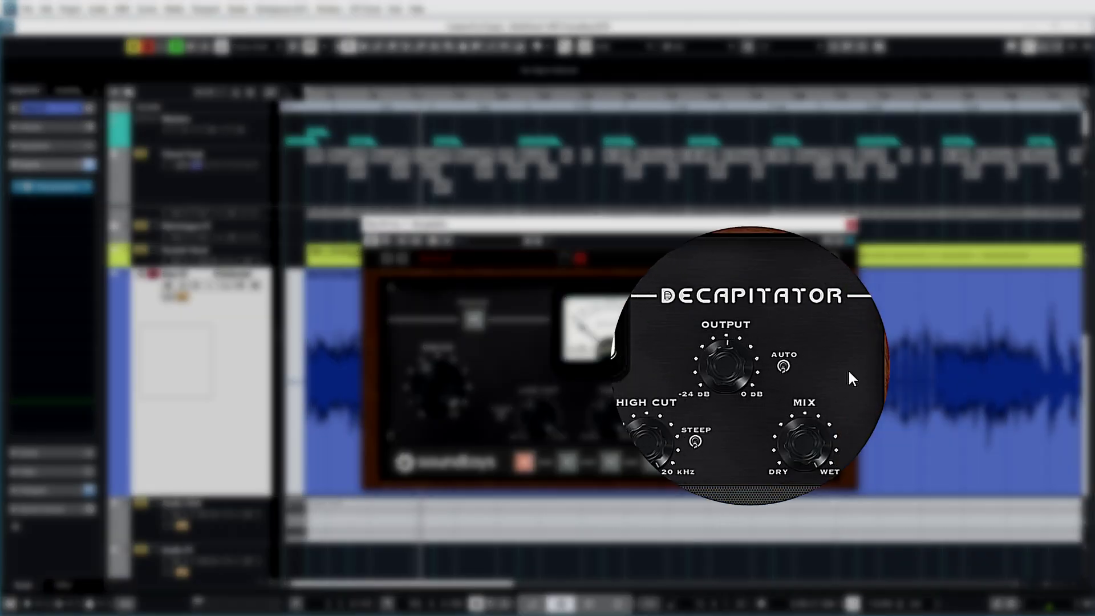